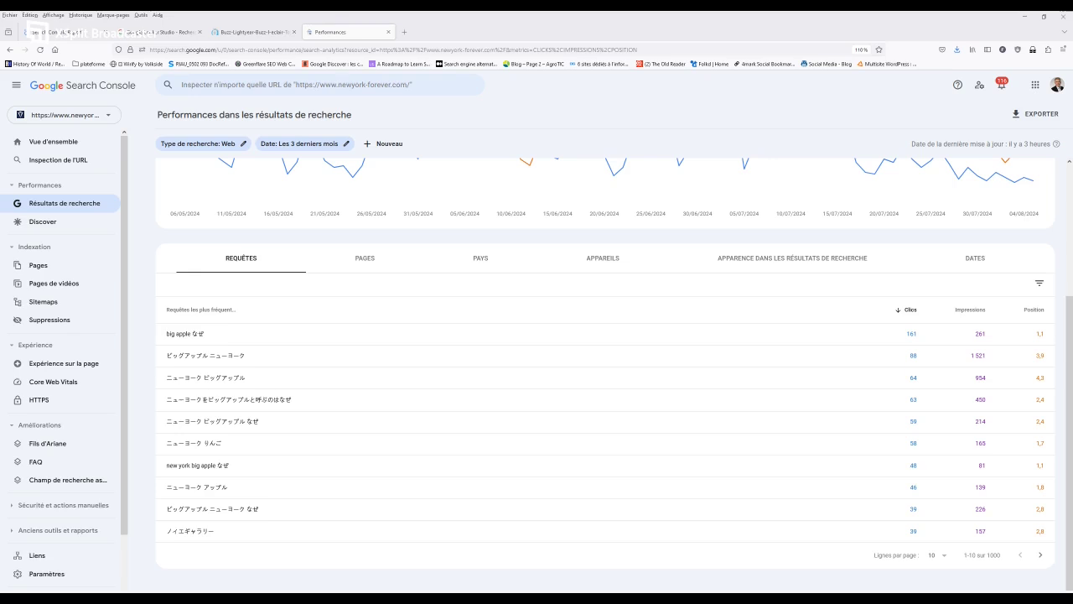
Switch to the Google results for Looker Studio and open the Looker Studio Overview result in a new tab.
left_click(167, 32)
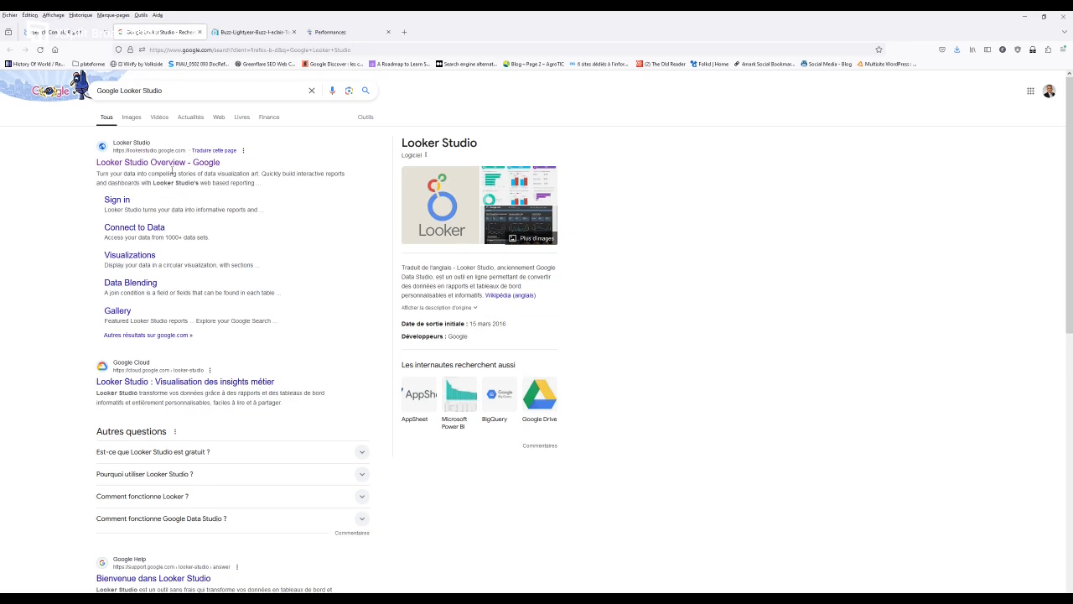
middle_click(156, 163)
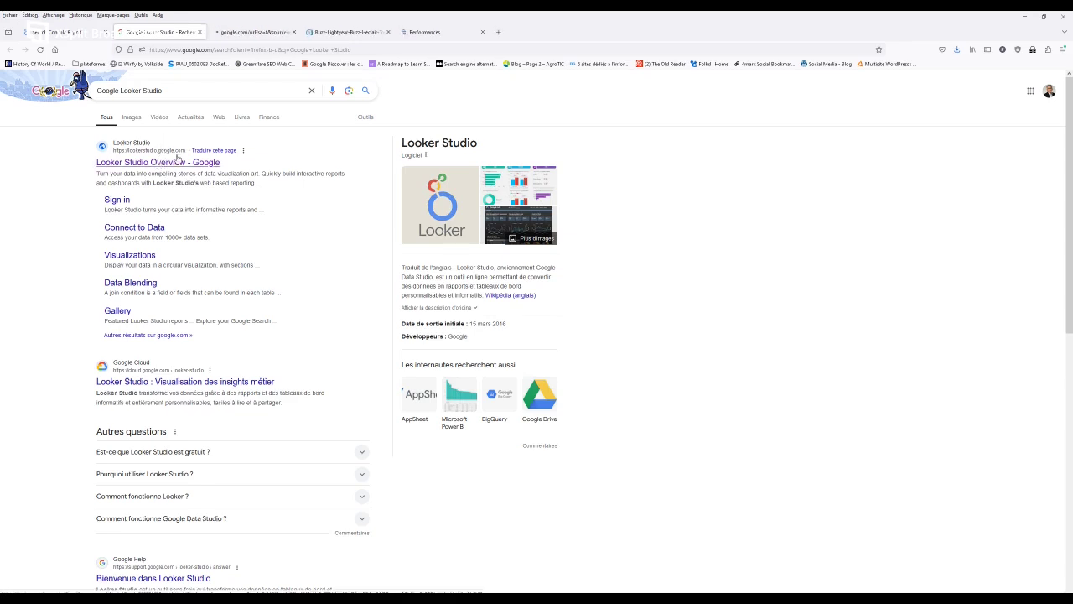
left_click(248, 32)
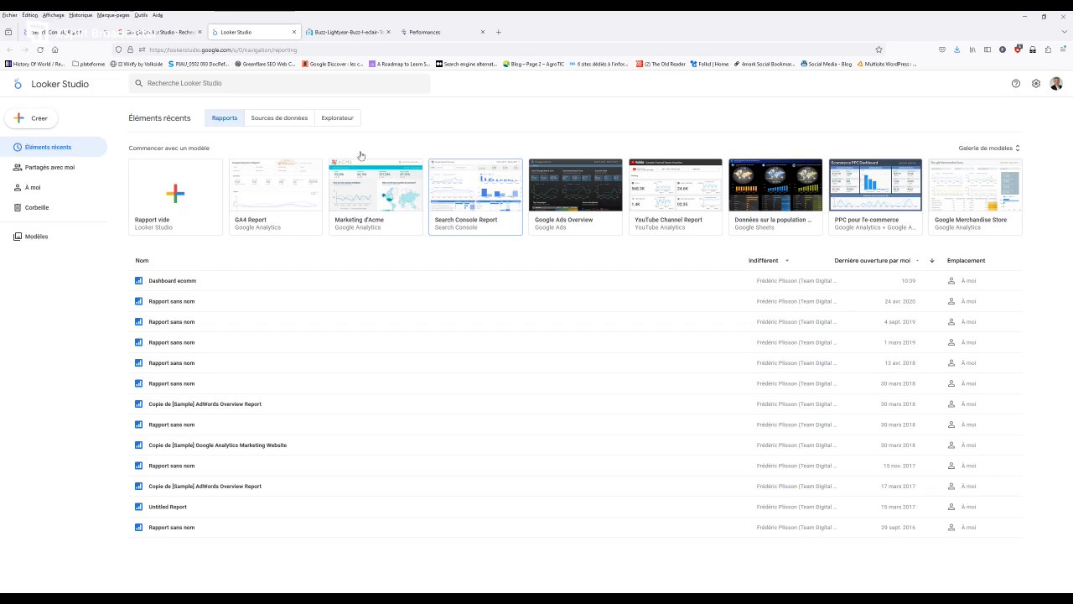
Filter the sample Search Console Report so that France is the only selected country.
left_click(79, 36)
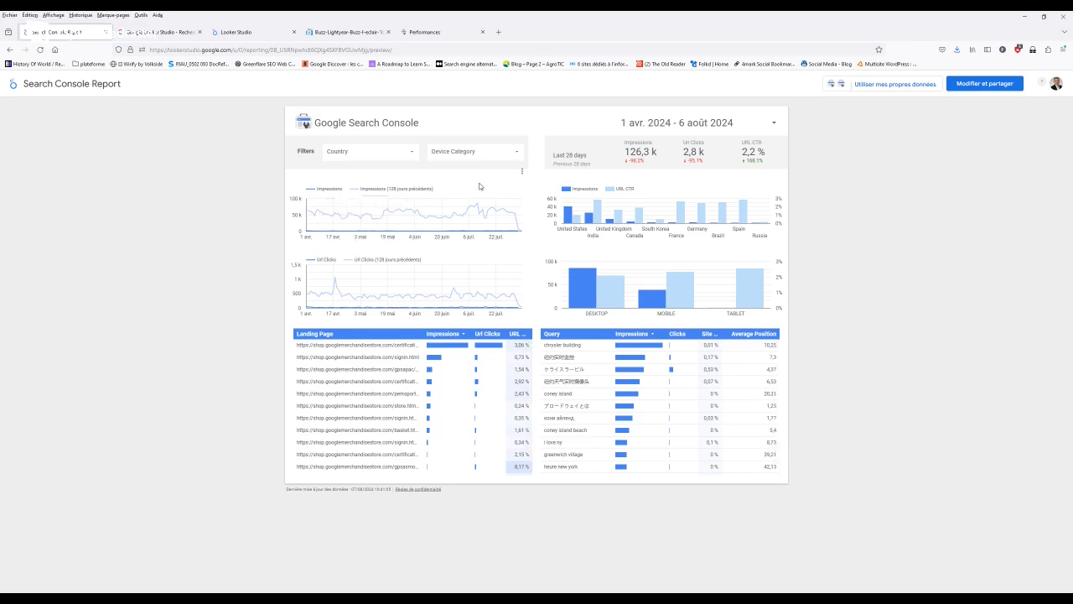
mouse_move(431, 230)
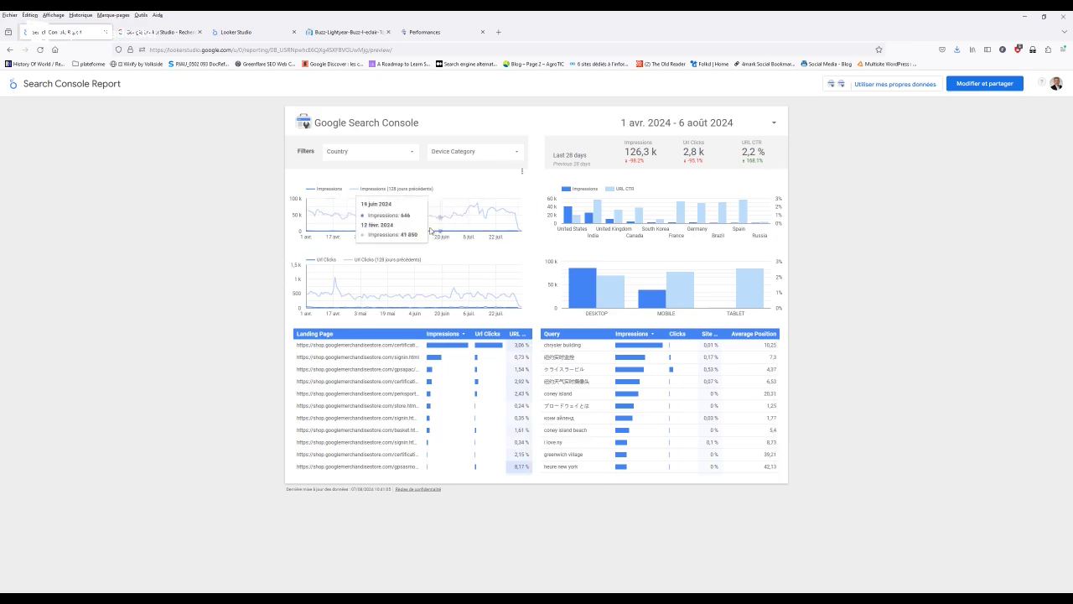
left_click(411, 151)
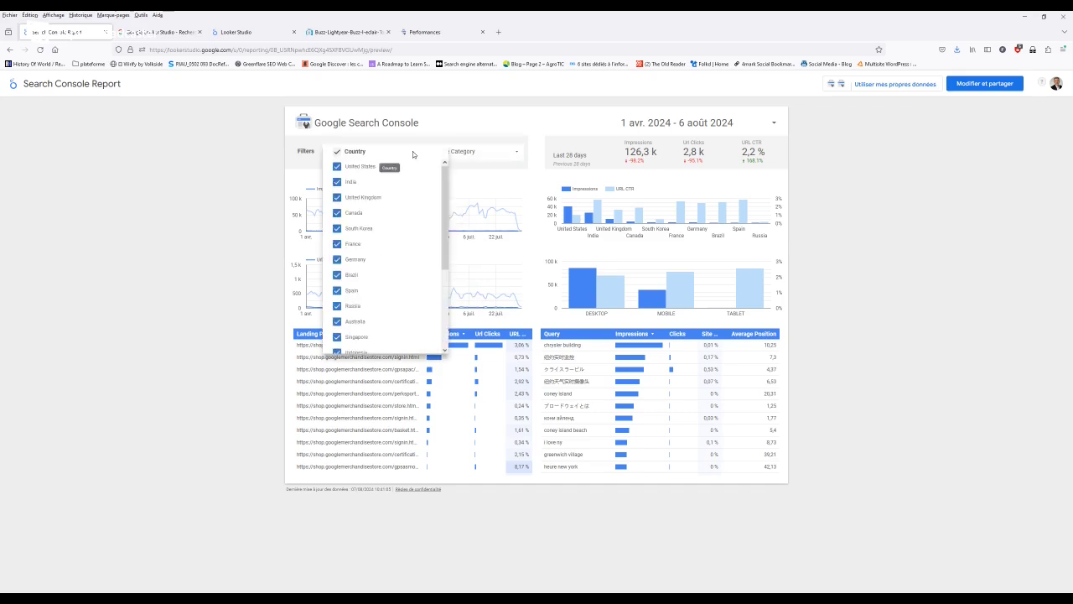
left_click(336, 151)
left_click(339, 244)
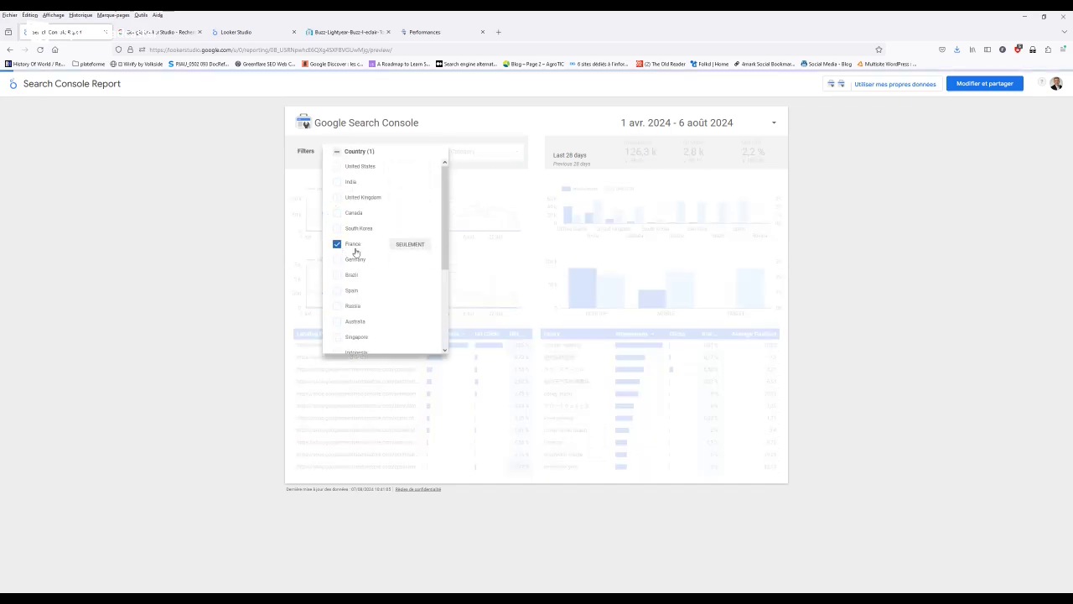
left_click(855, 320)
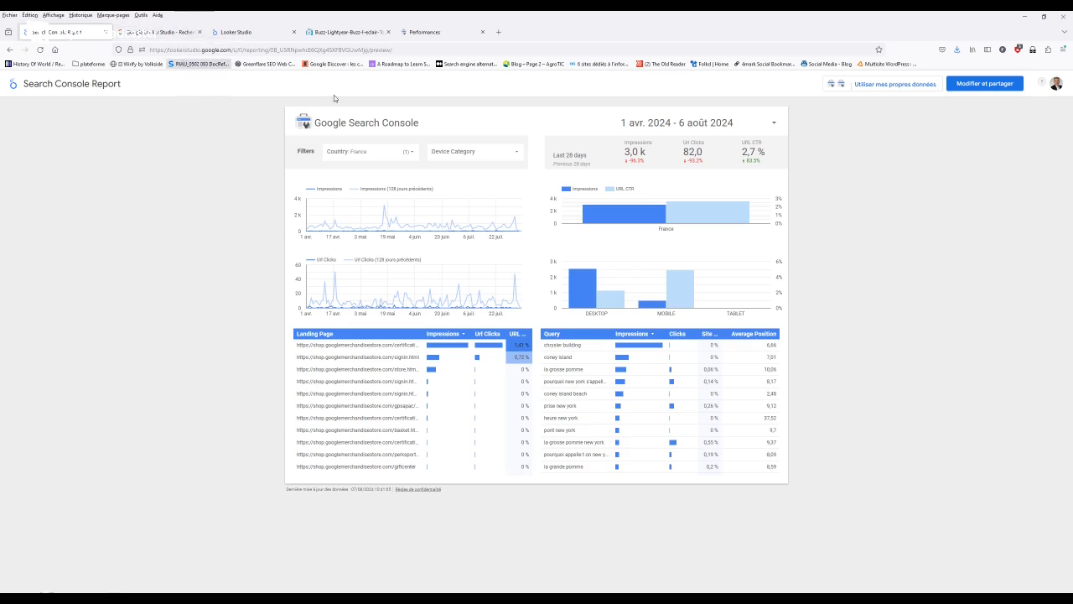
Create a blank Looker Studio report and choose the Search Console connector as its data source.
left_click(233, 33)
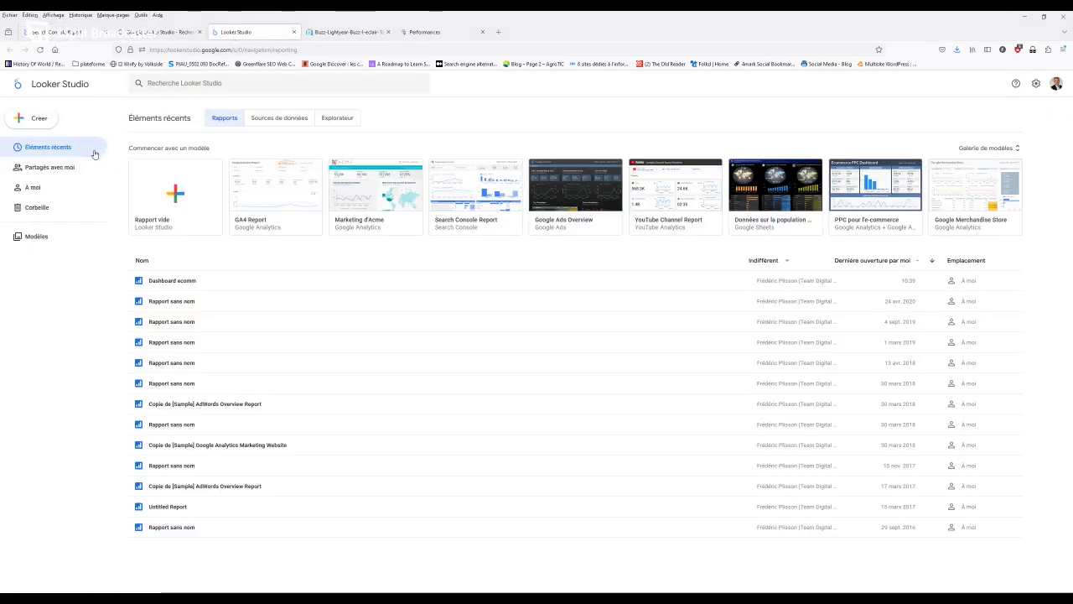
left_click(185, 192)
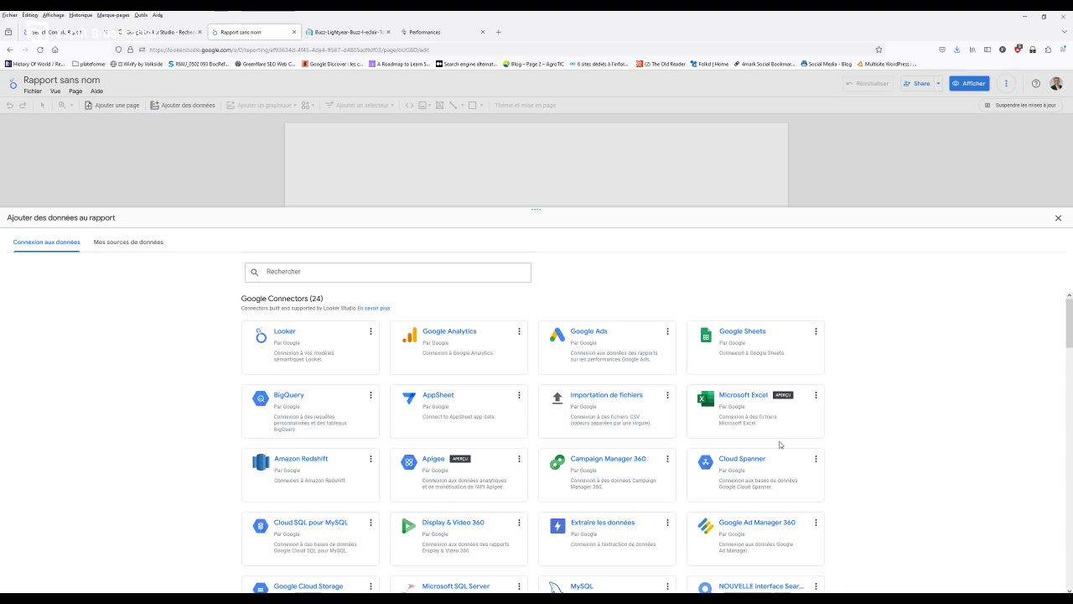
scroll(780, 442, "down", 2)
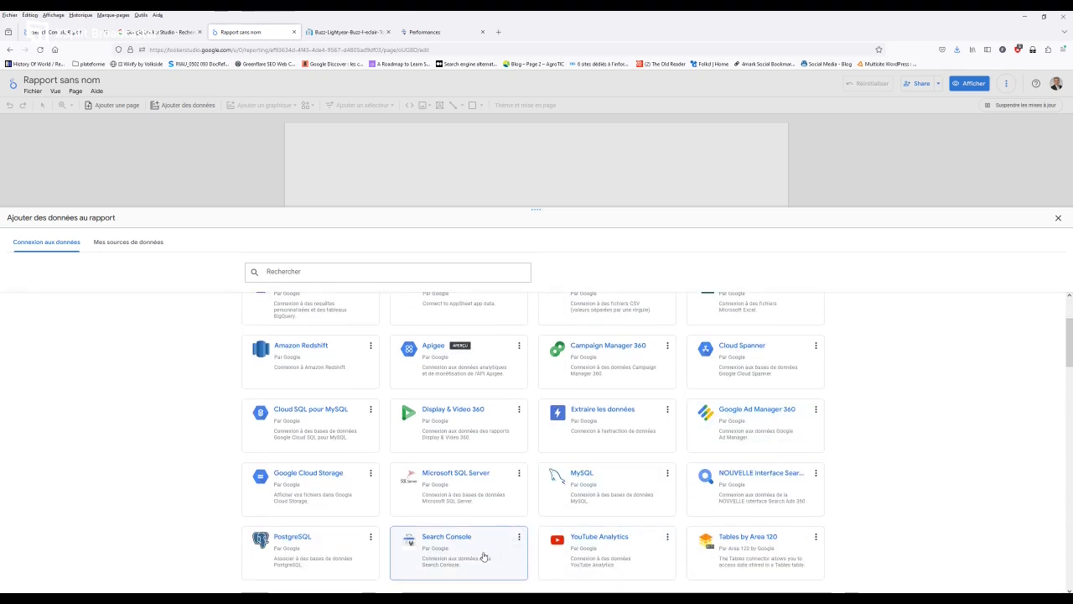
scroll(480, 556, "down", 3)
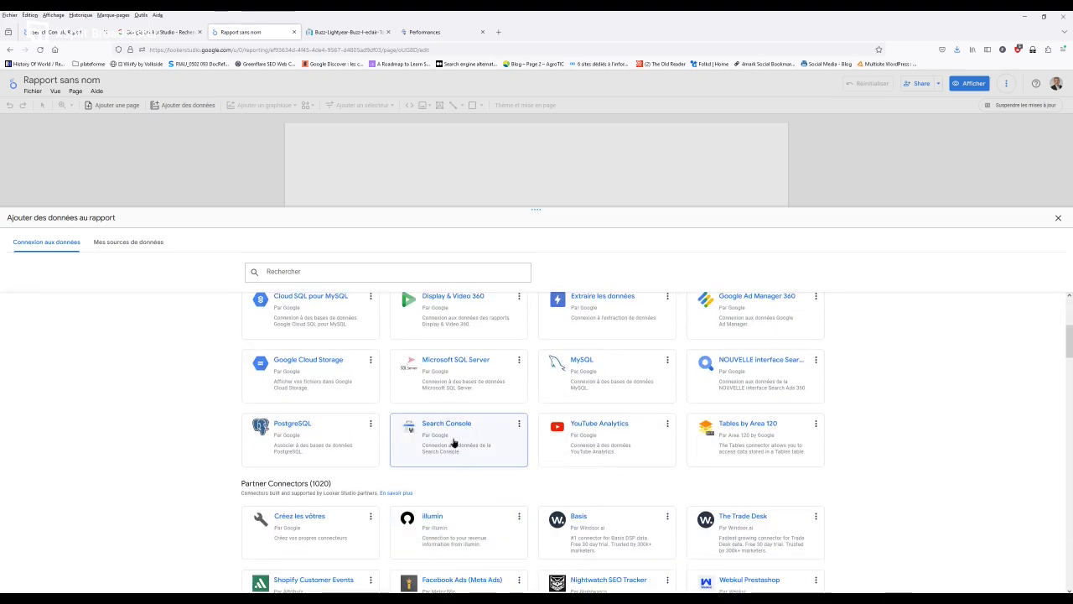
left_click(447, 437)
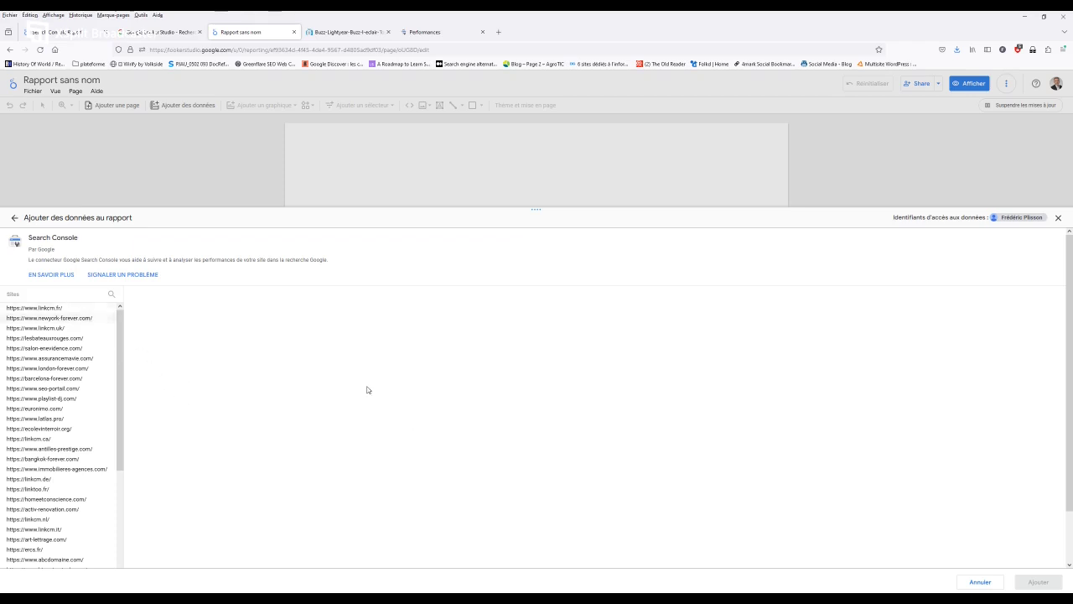
left_click(47, 319)
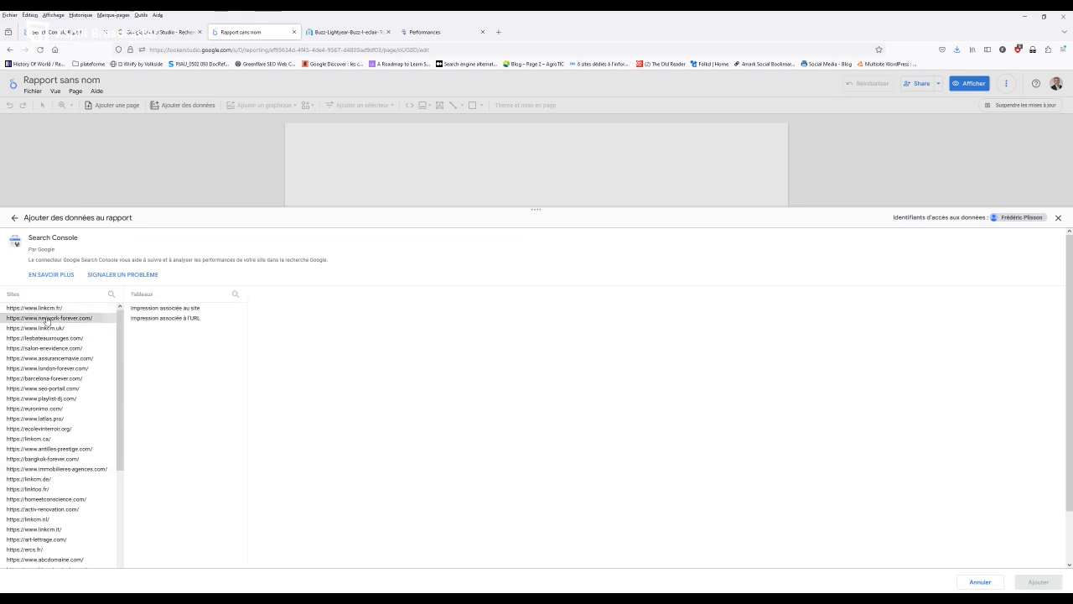
left_click(165, 310)
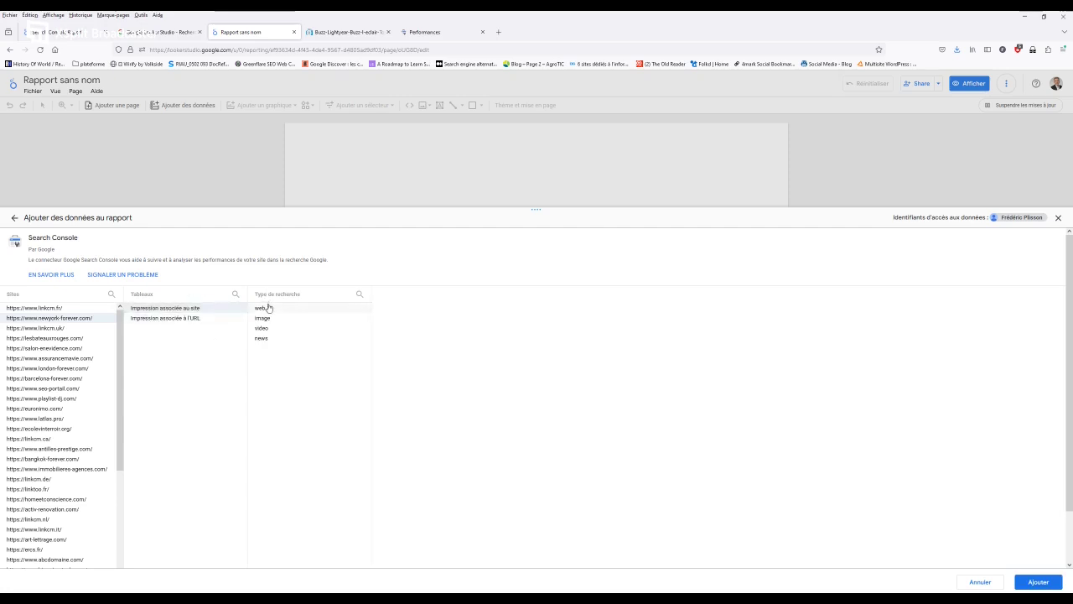
left_click(199, 318)
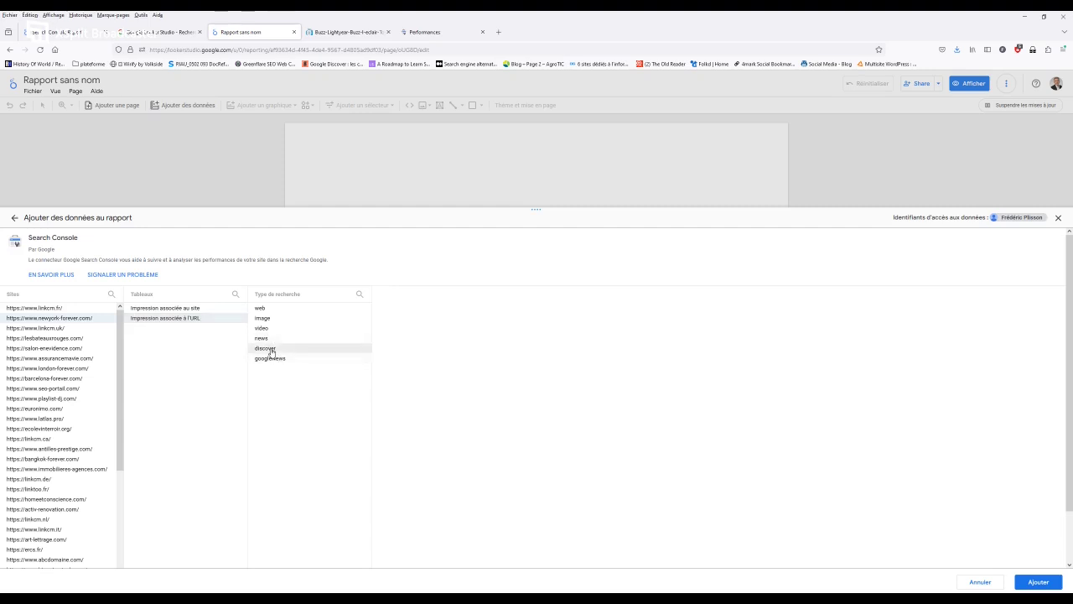
left_click(275, 357)
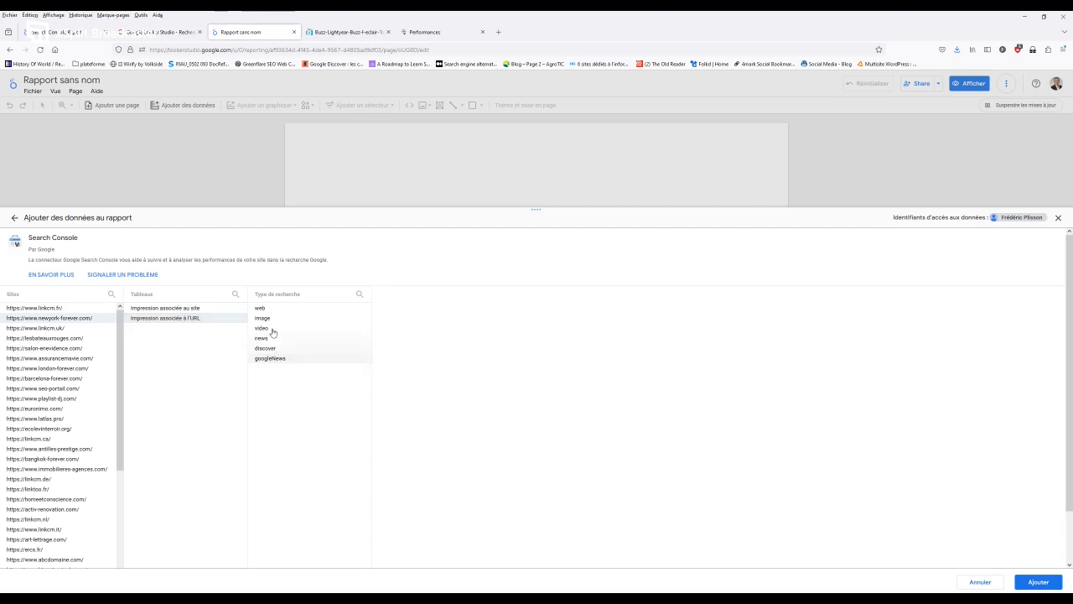
left_click(209, 309)
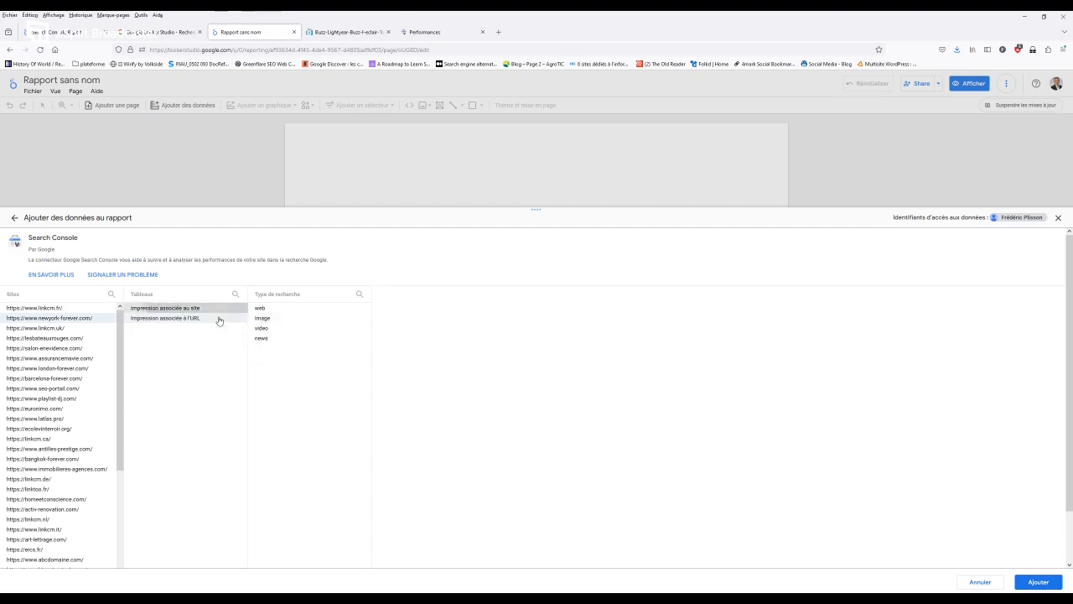
left_click(282, 309)
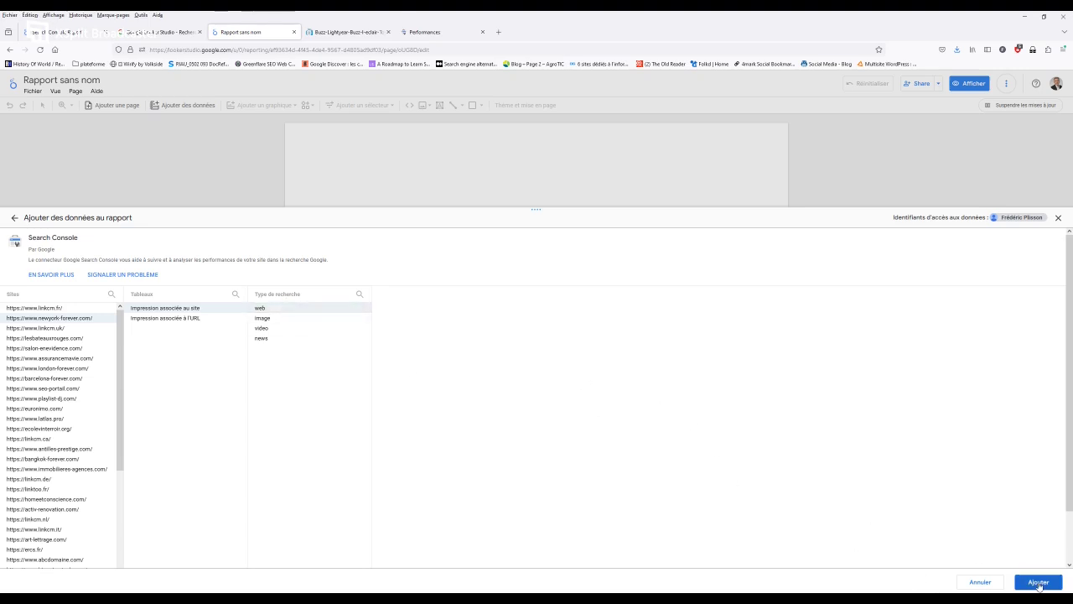
left_click(1036, 582)
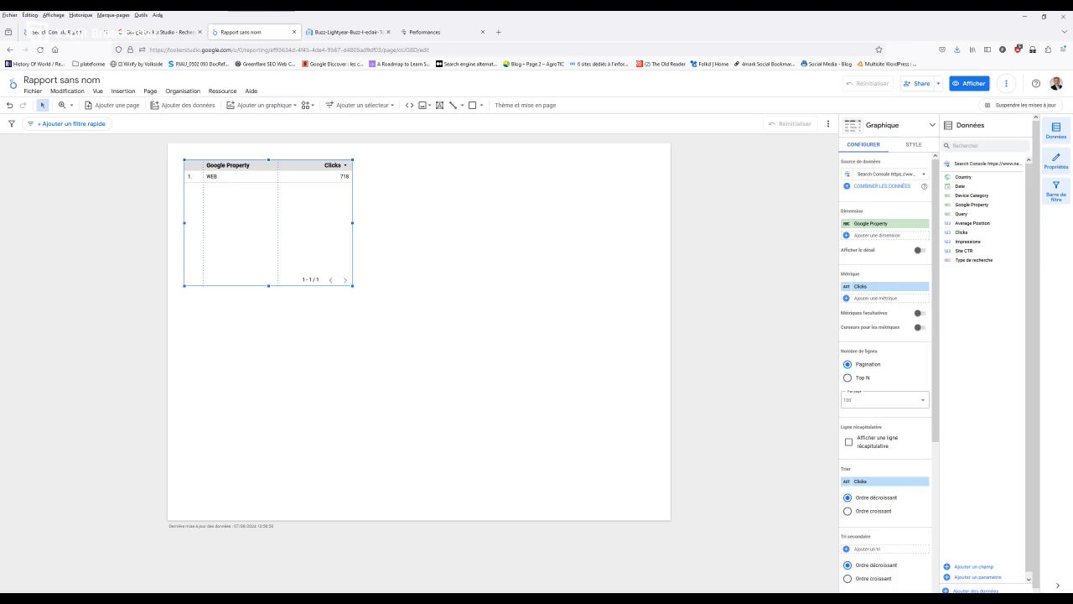
Set the table's dimension to Query and its metrics to Clicks, Average Position, Impressions and Site CTR, in that order.
left_click(964, 213)
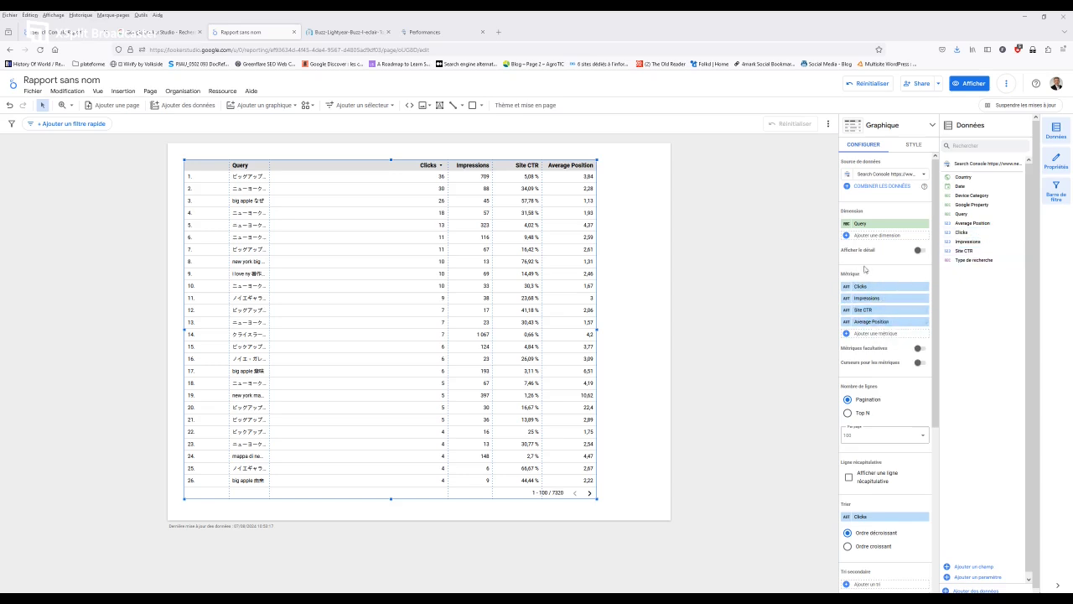
mouse_move(963, 225)
left_mouse_down()
mouse_move(889, 281)
mouse_move(964, 239)
left_mouse_up()
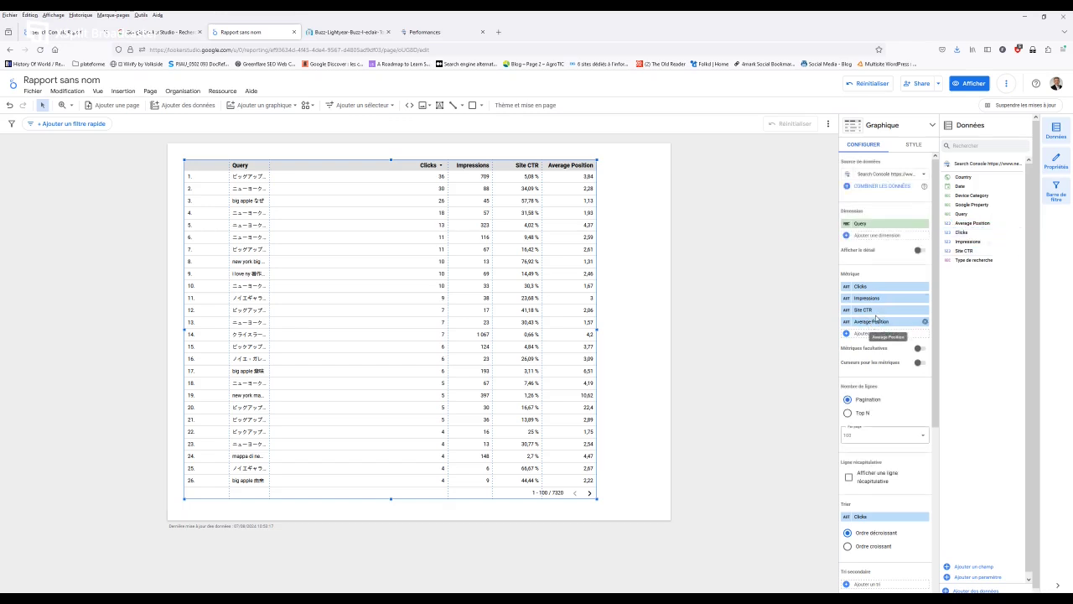
left_click_drag(873, 308, 873, 299)
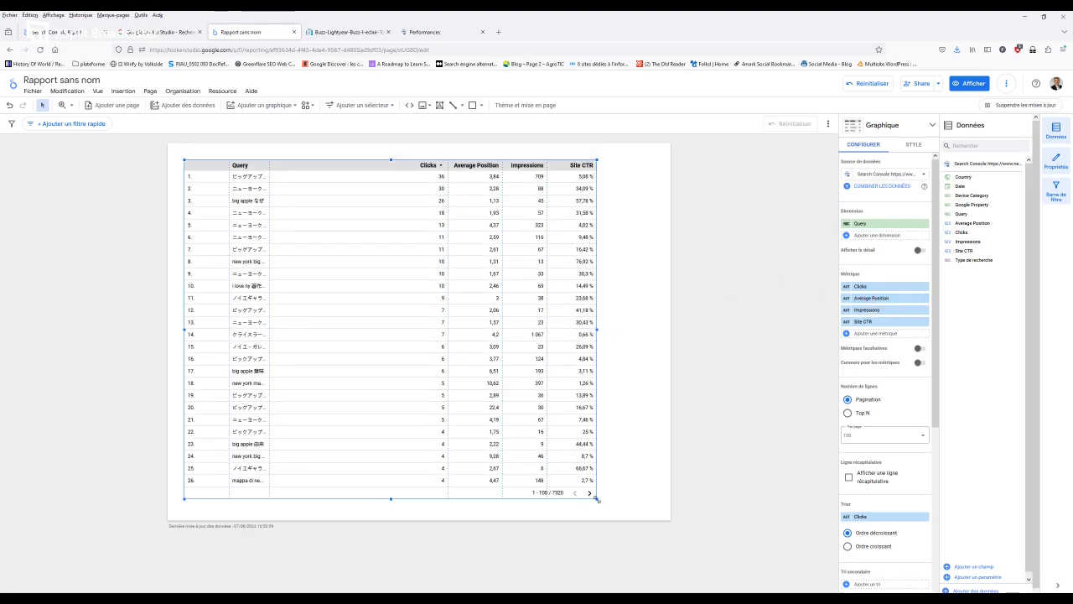
Enlarge the table to nearly fill the page and add Country as a second dimension after Query.
left_click_drag(597, 500, 657, 516)
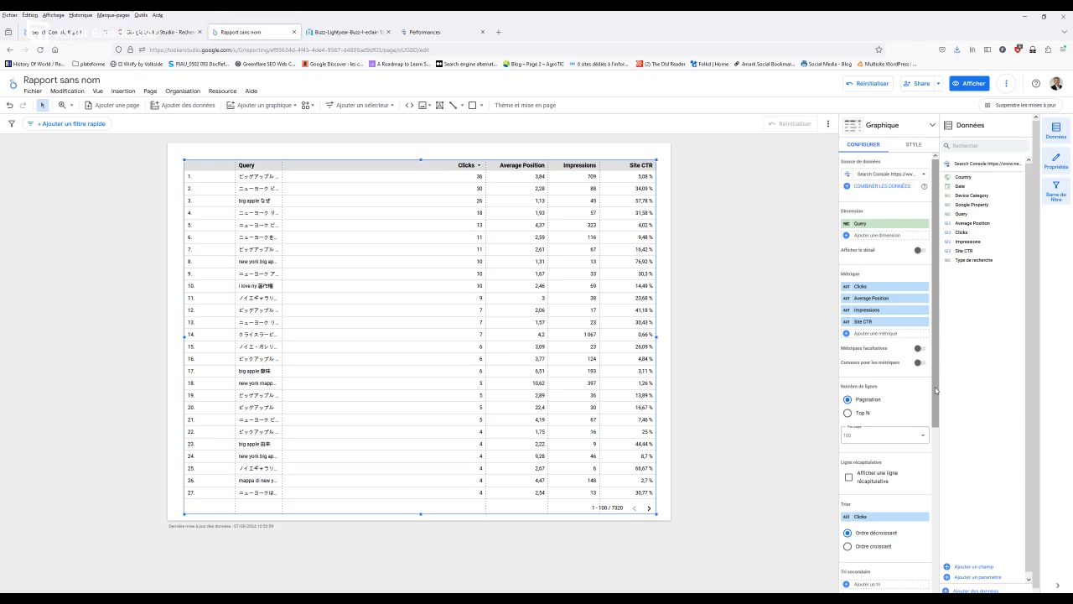
left_click_drag(936, 391, 925, 561)
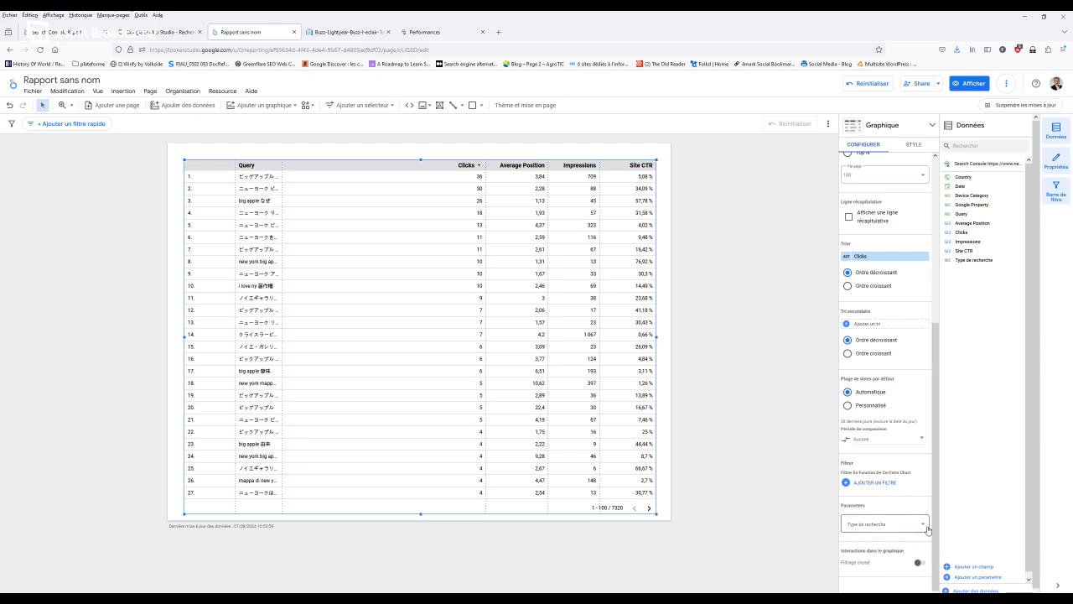
left_click_drag(963, 177, 865, 241)
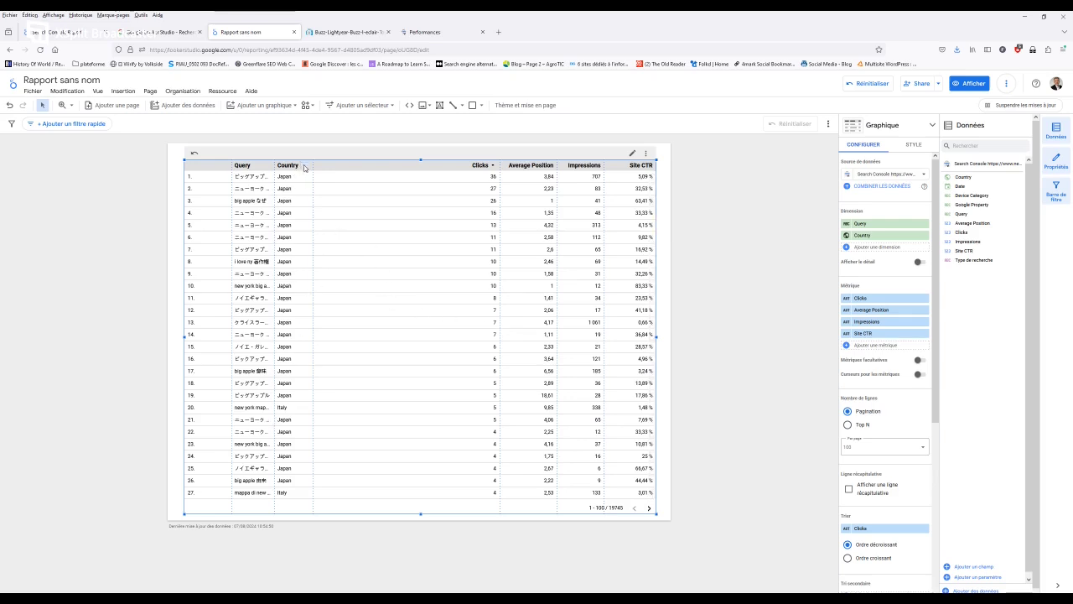
Page through the table up to rows 201-300 and return to the first page.
left_click(649, 509)
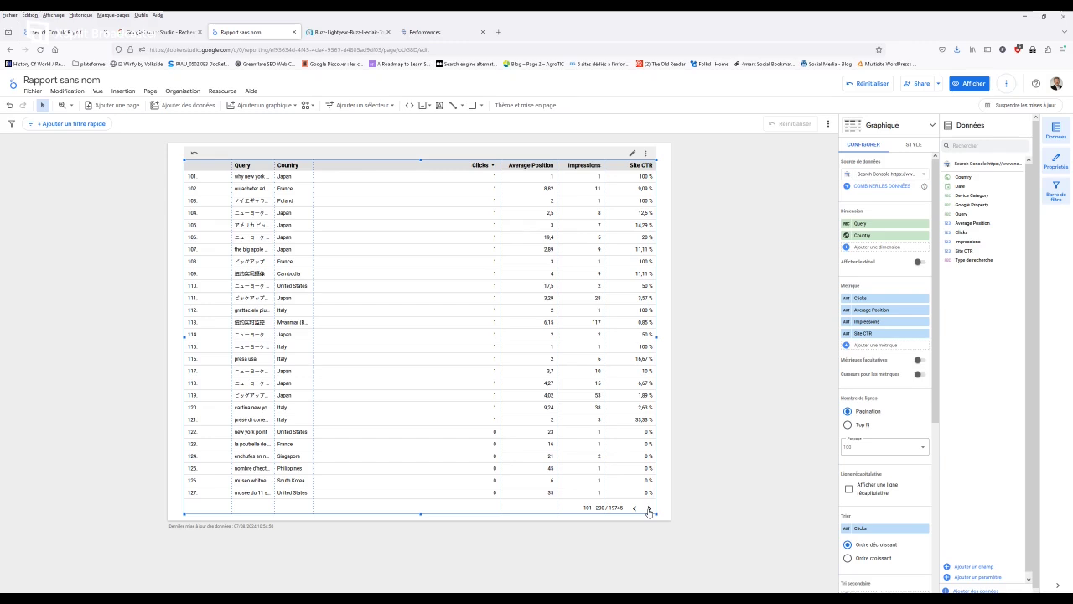
left_click(649, 509)
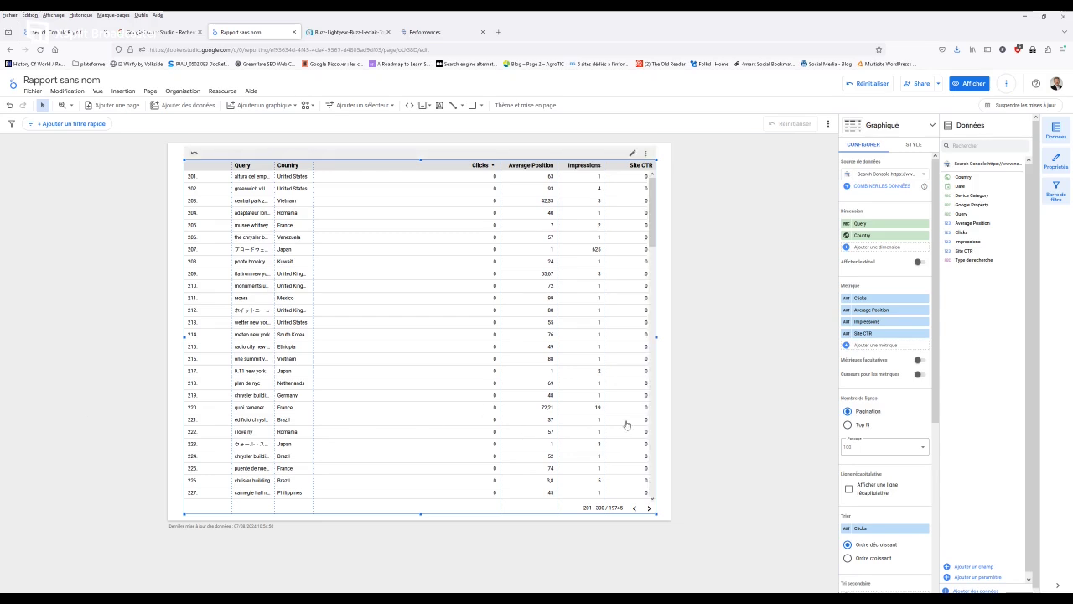
left_click(633, 509)
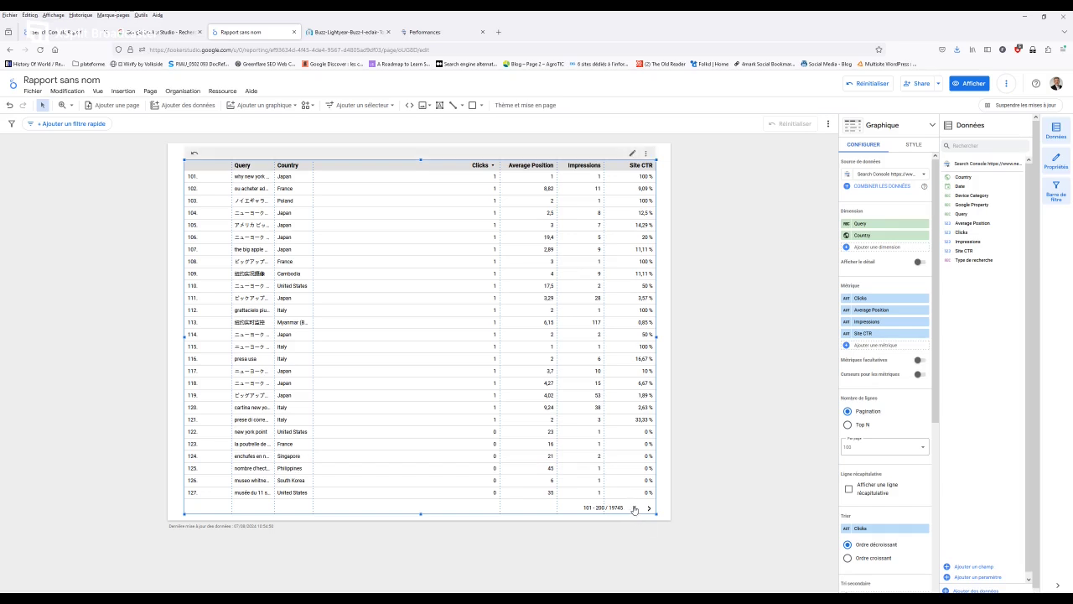
left_click(635, 509)
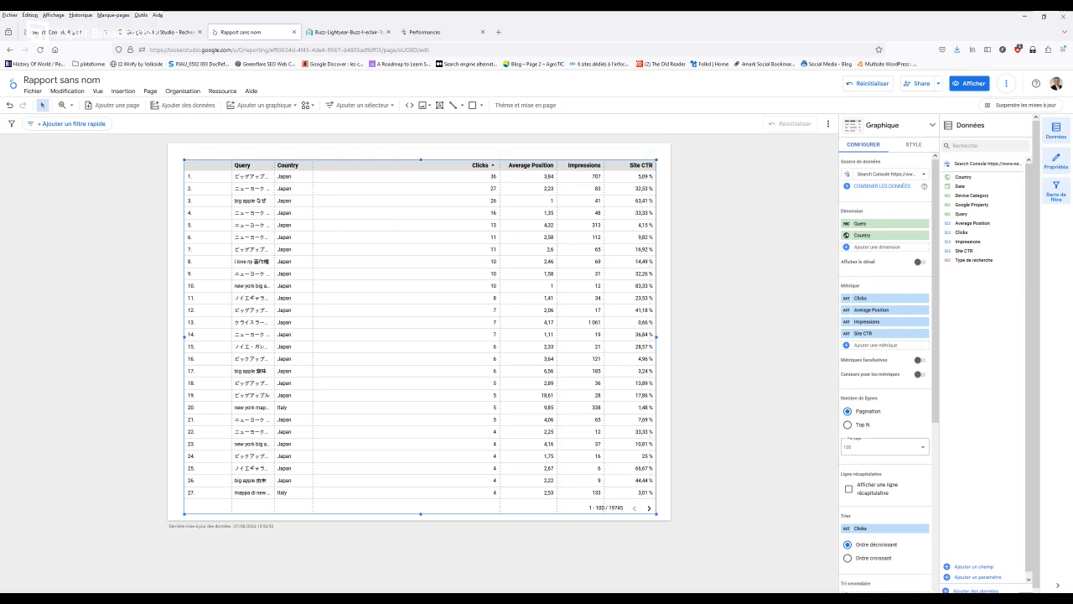
Compare the Search Console query list with the report table, looking through its first 100 rows.
left_click(423, 32)
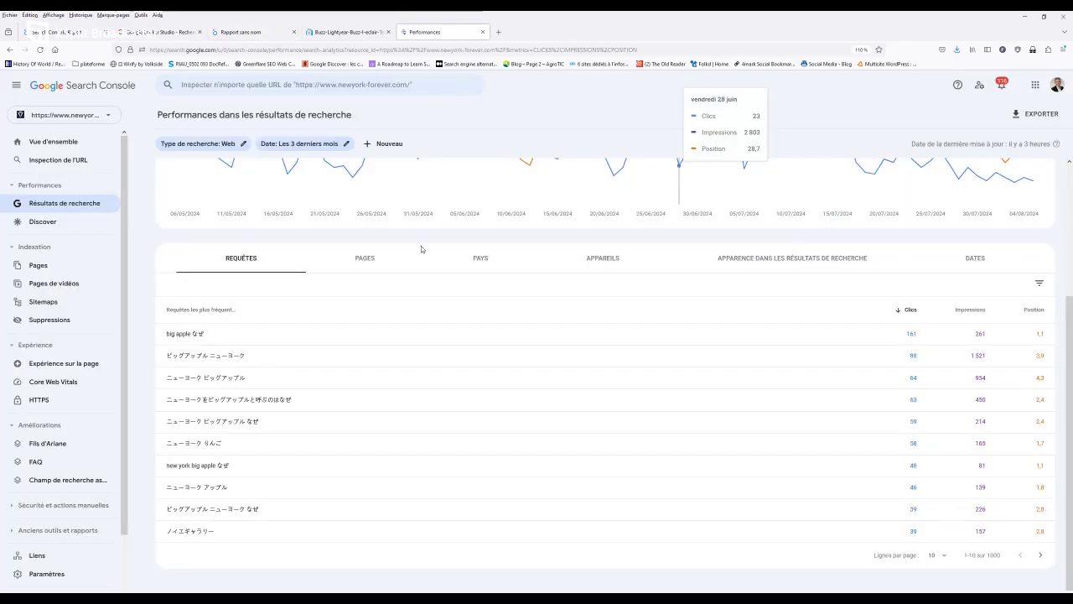
left_click(249, 33)
scroll(641, 436, "down", 10)
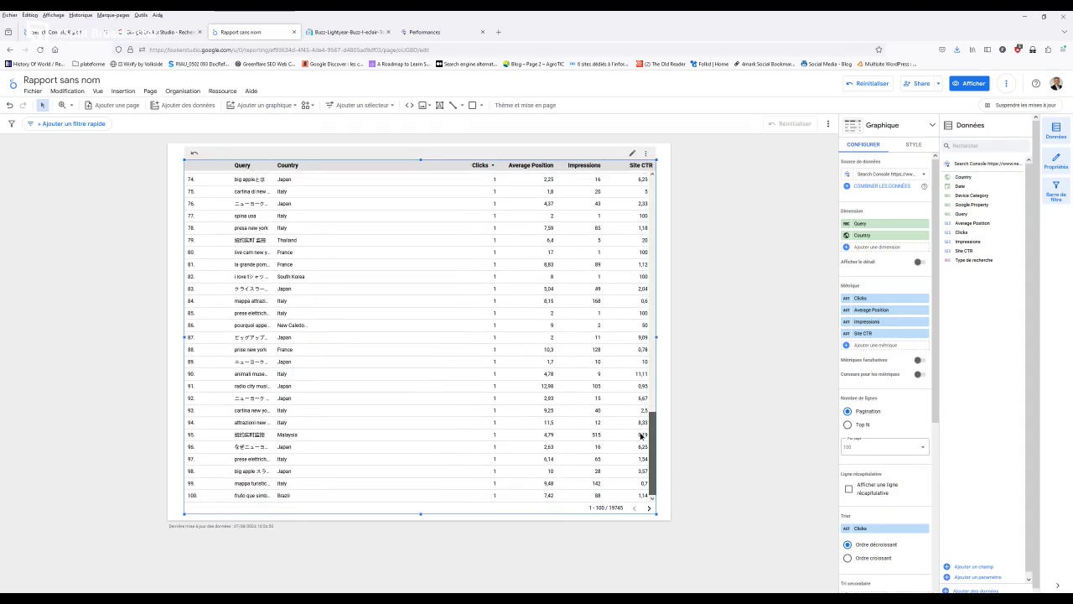
mouse_move(642, 475)
left_mouse_down()
mouse_move(663, 187)
mouse_move(663, 455)
mouse_move(662, 180)
mouse_move(657, 462)
left_mouse_up()
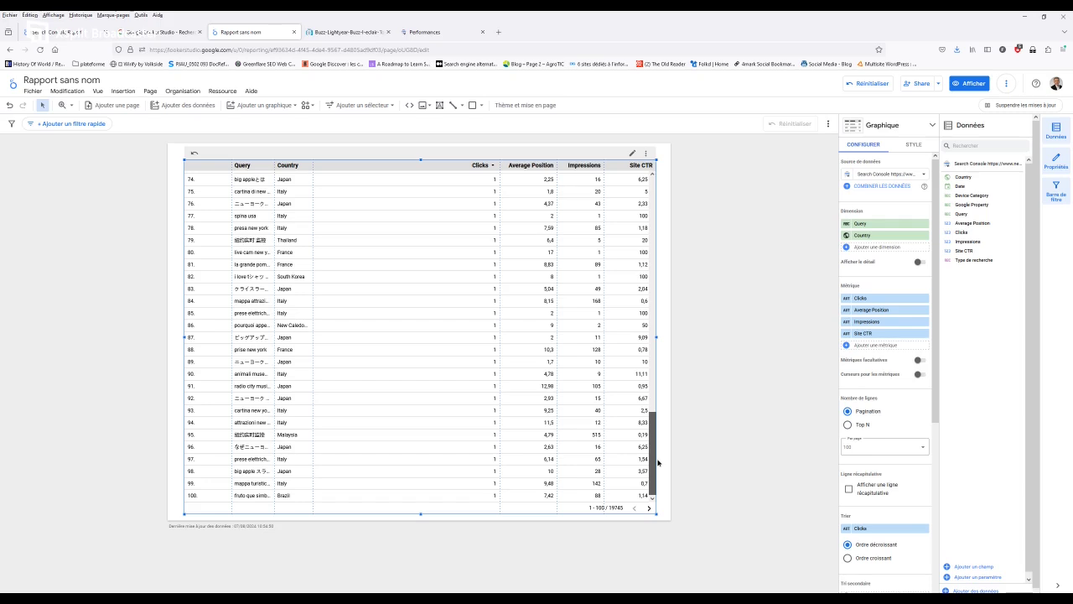
left_click_drag(667, 392, 669, 159)
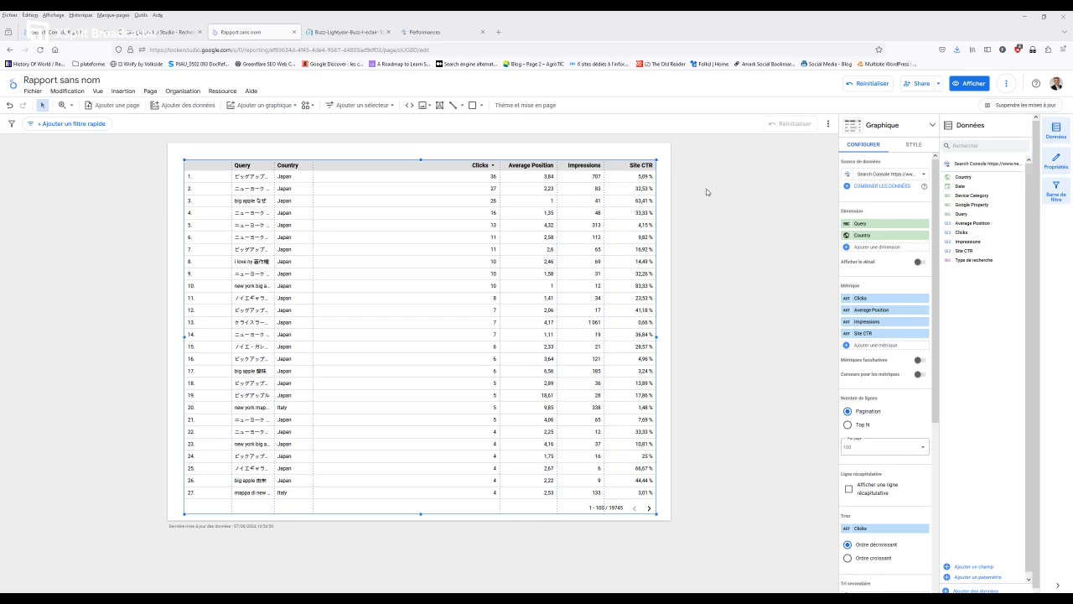
View the available formats for exporting the table's data, without exporting anything.
right_click(646, 156)
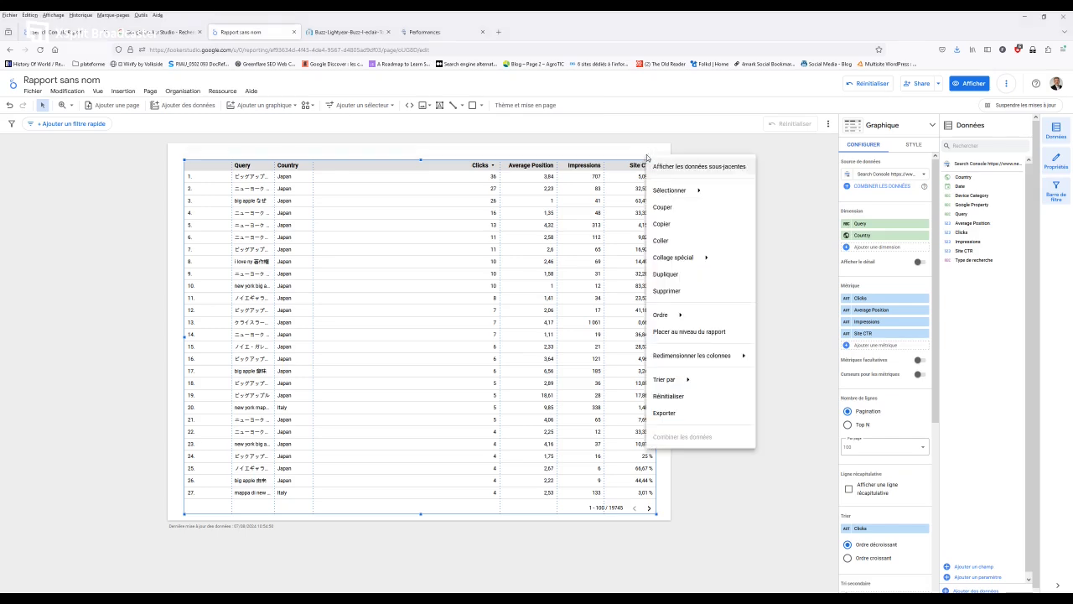
left_click(665, 412)
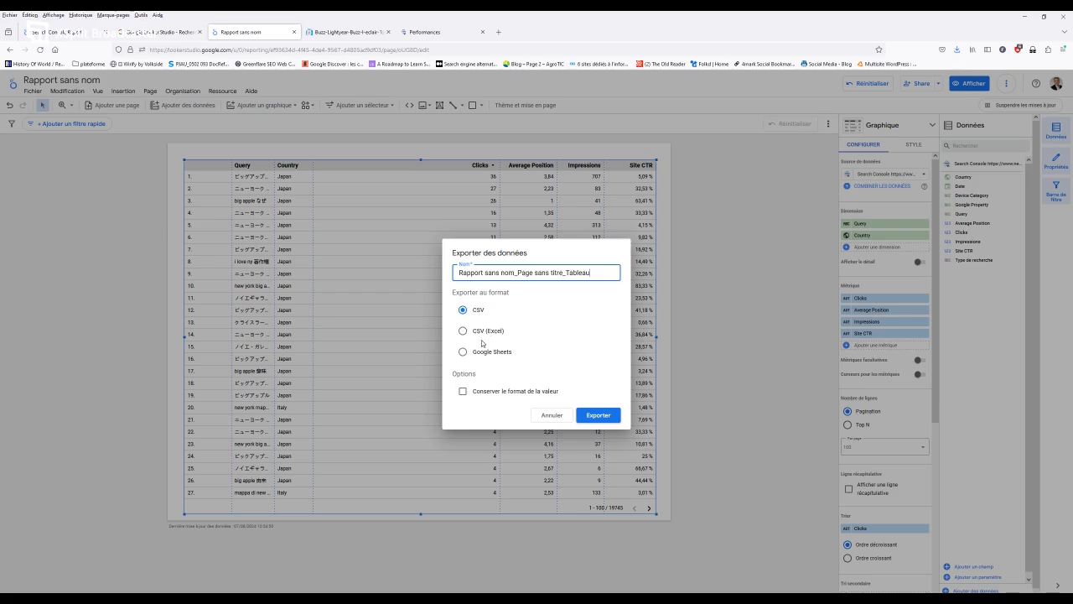
left_click(552, 416)
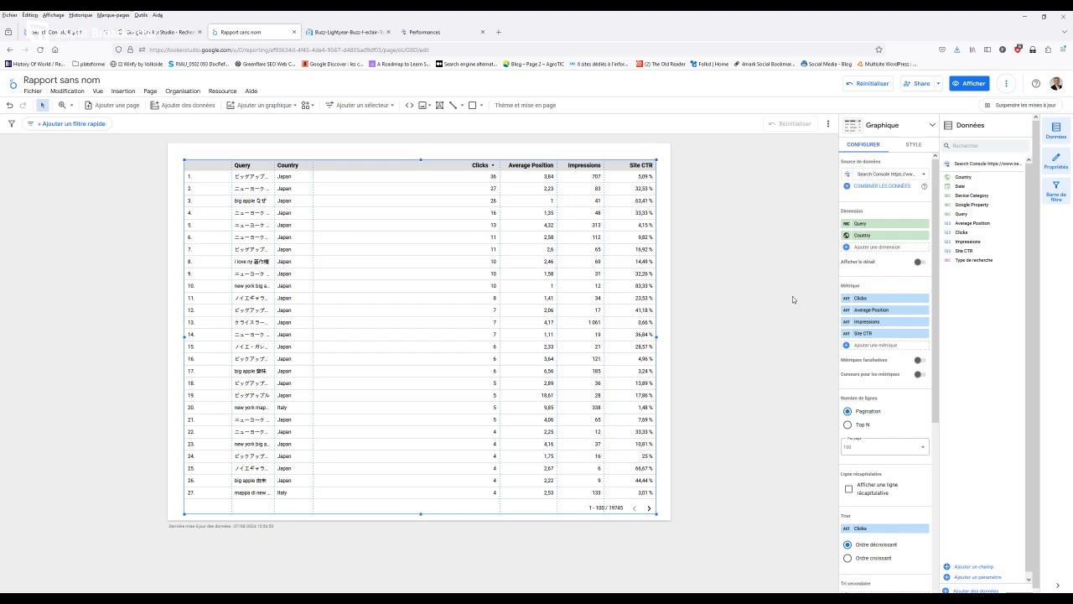
Look through the report's sharing and download options and the table's own command list.
left_click(940, 84)
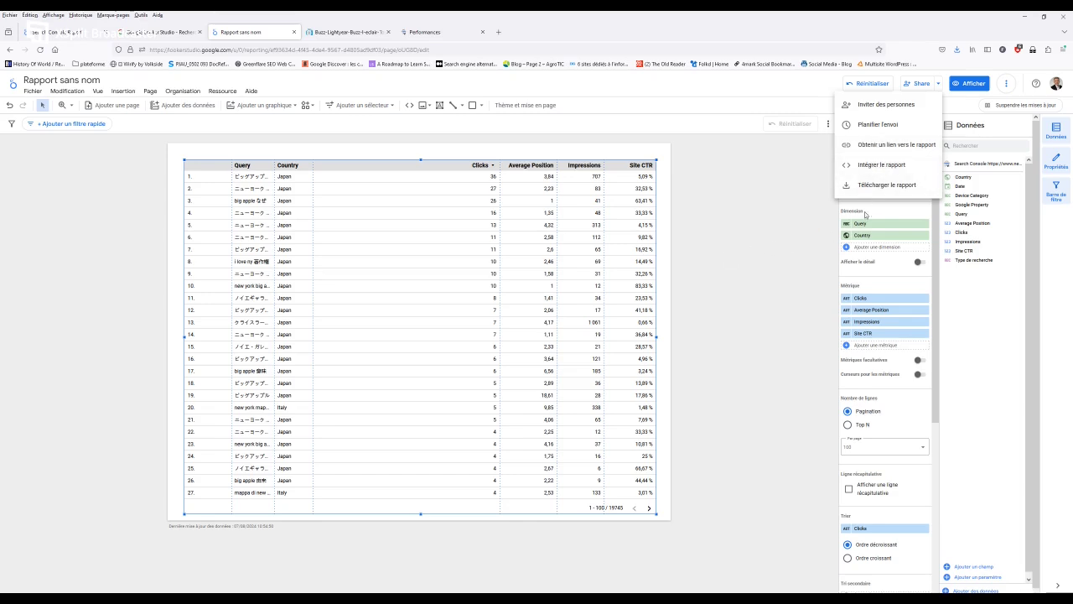
left_click(745, 237)
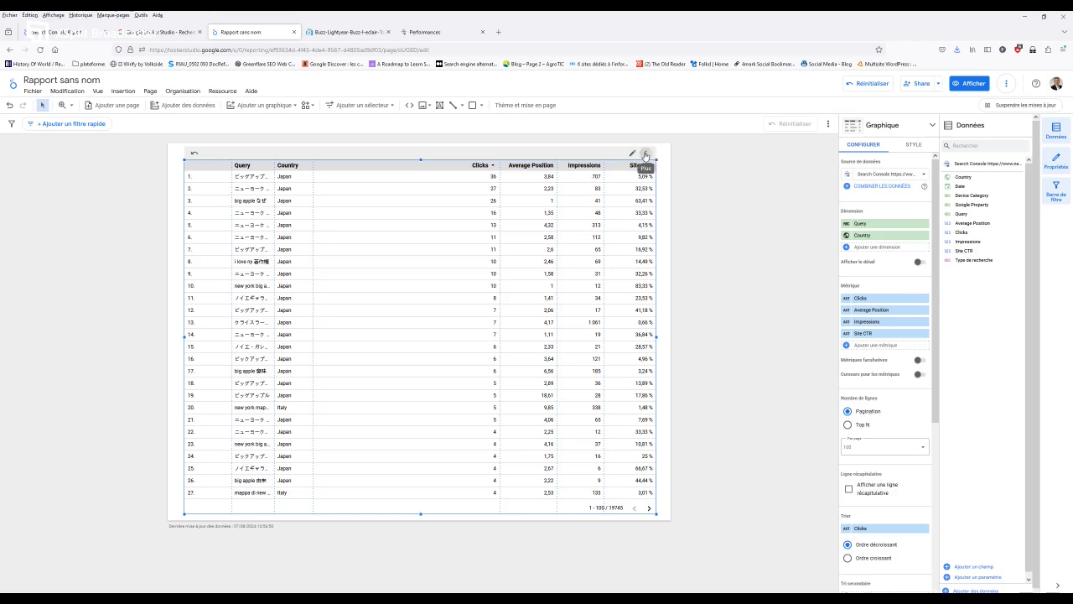
left_click(646, 155)
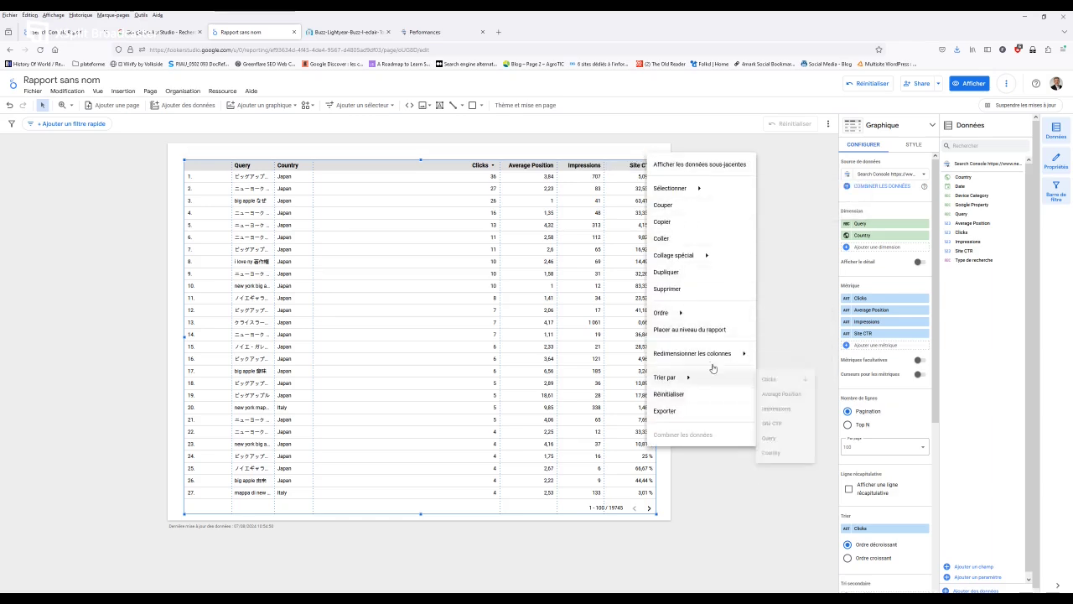
left_click(785, 401)
left_click(938, 83)
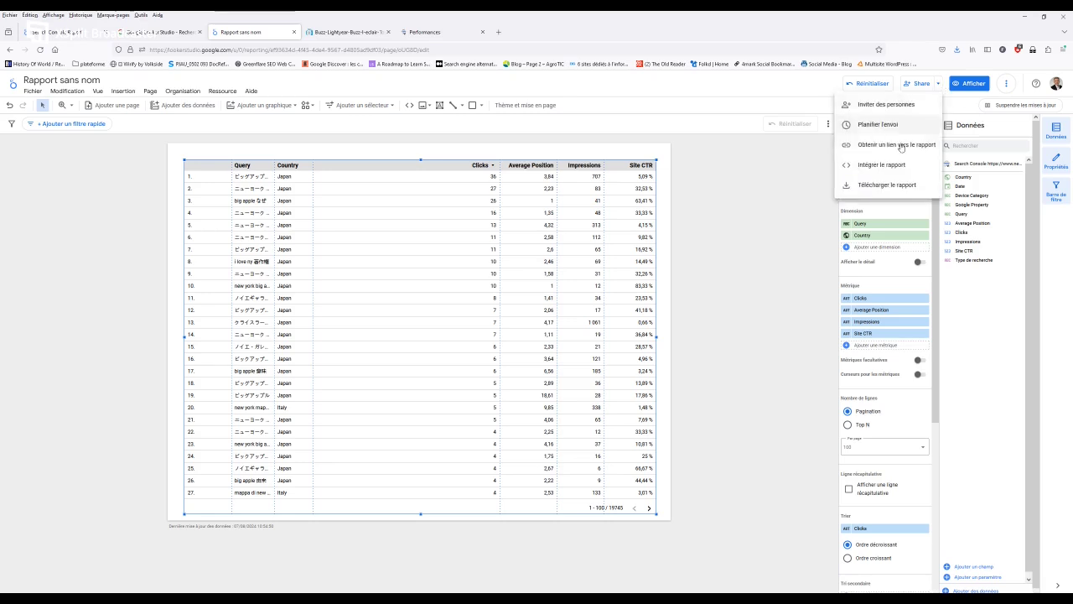
left_click(811, 235)
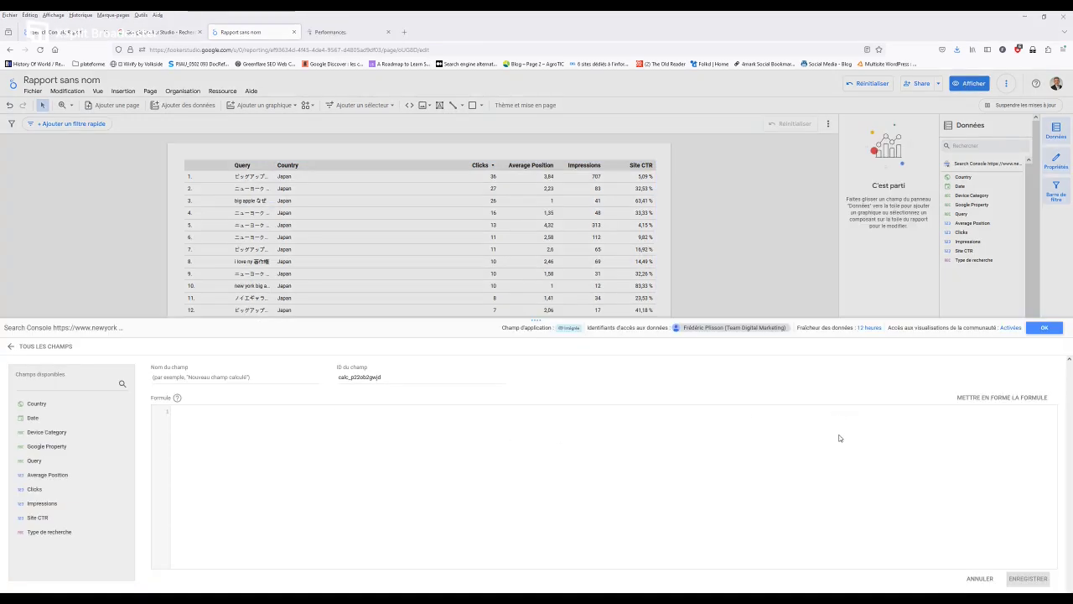
Close the open field editor, start a new calculated field on the Search Console data source, and name it REGEX.
left_click(1043, 328)
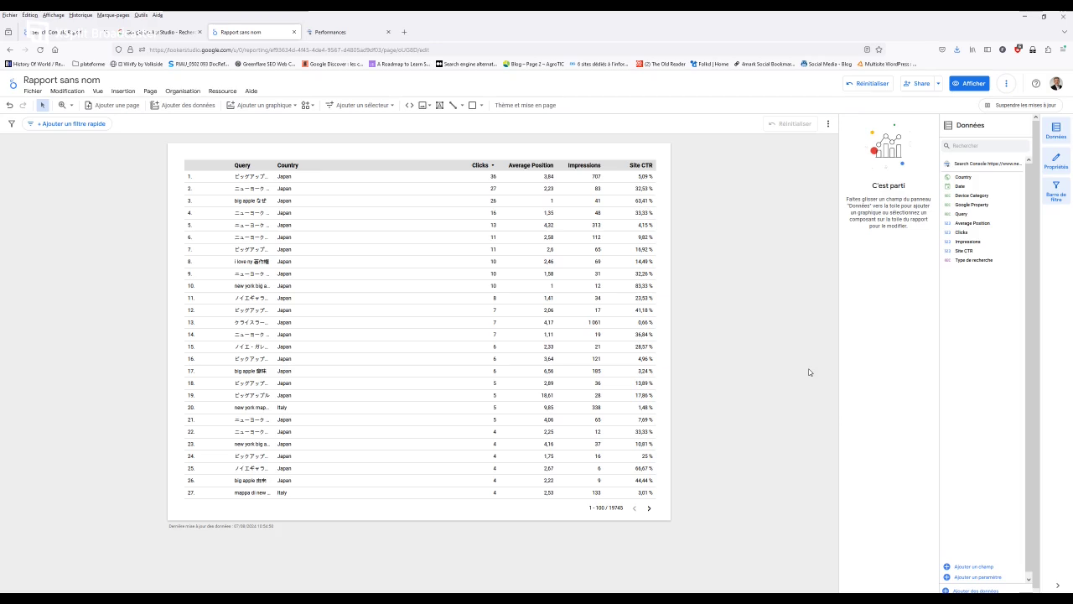
left_click(969, 568)
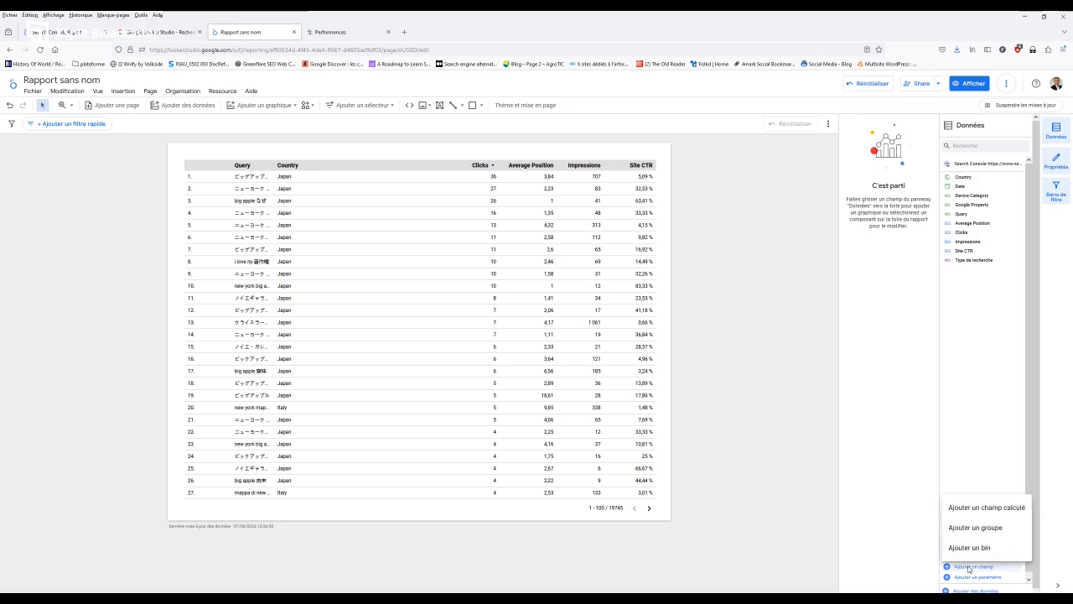
left_click(992, 508)
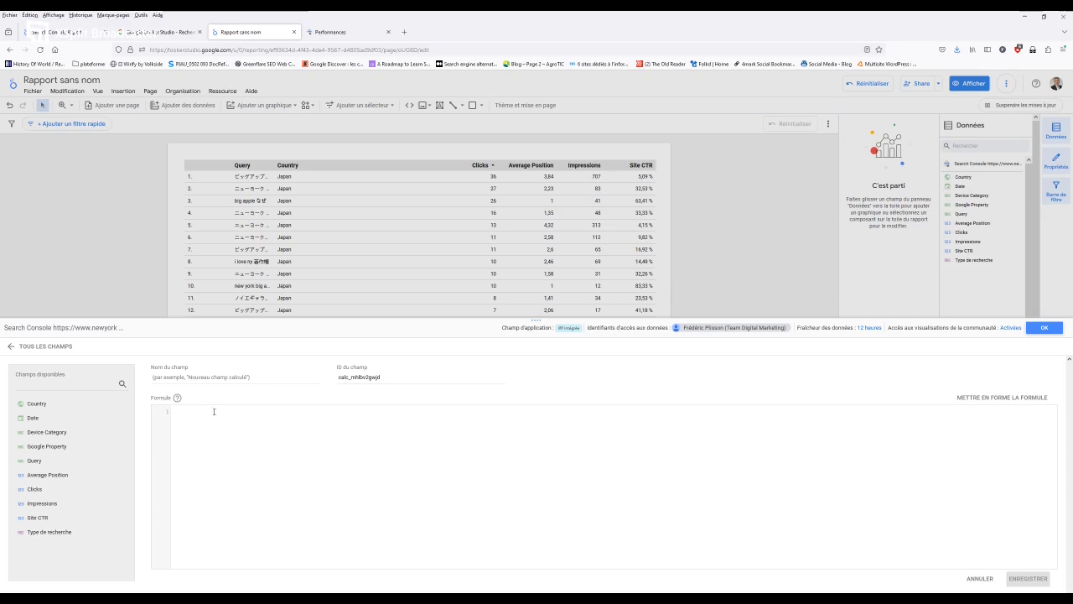
left_click(210, 379)
type("REGEX")
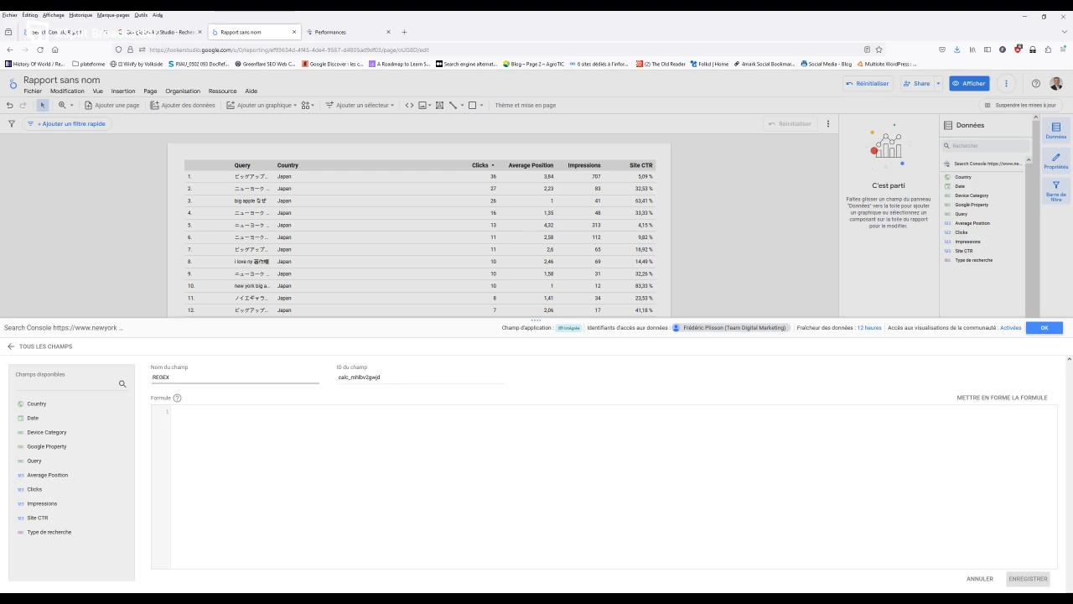
left_click(301, 417)
Check the most-frequent-queries filter in Search Console's query list, and view the Search Console Report template in Looker Studio.
left_click(357, 34)
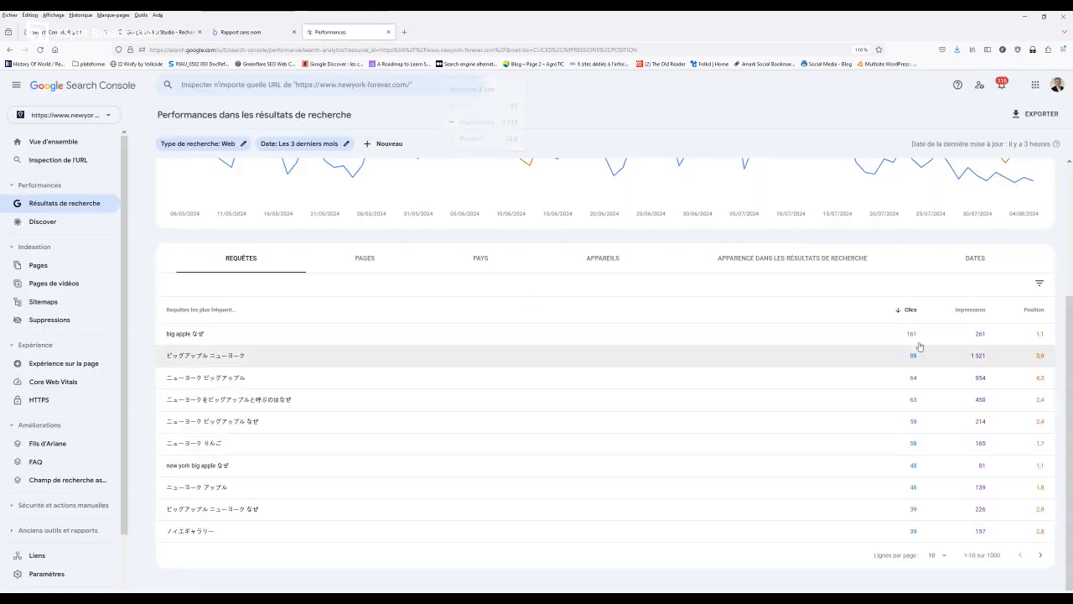
left_click(1039, 285)
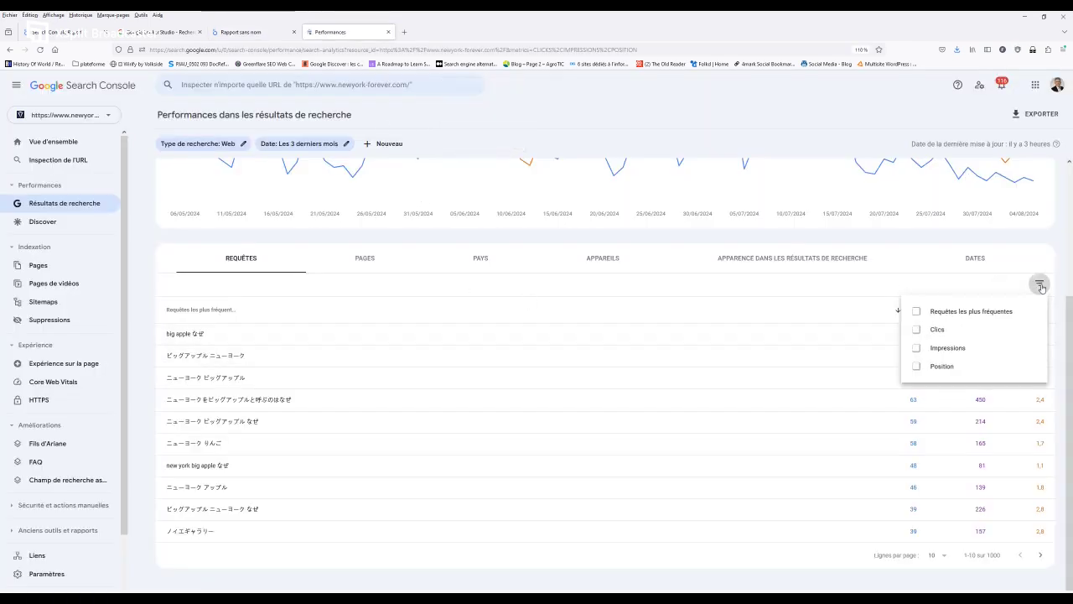
left_click(922, 311)
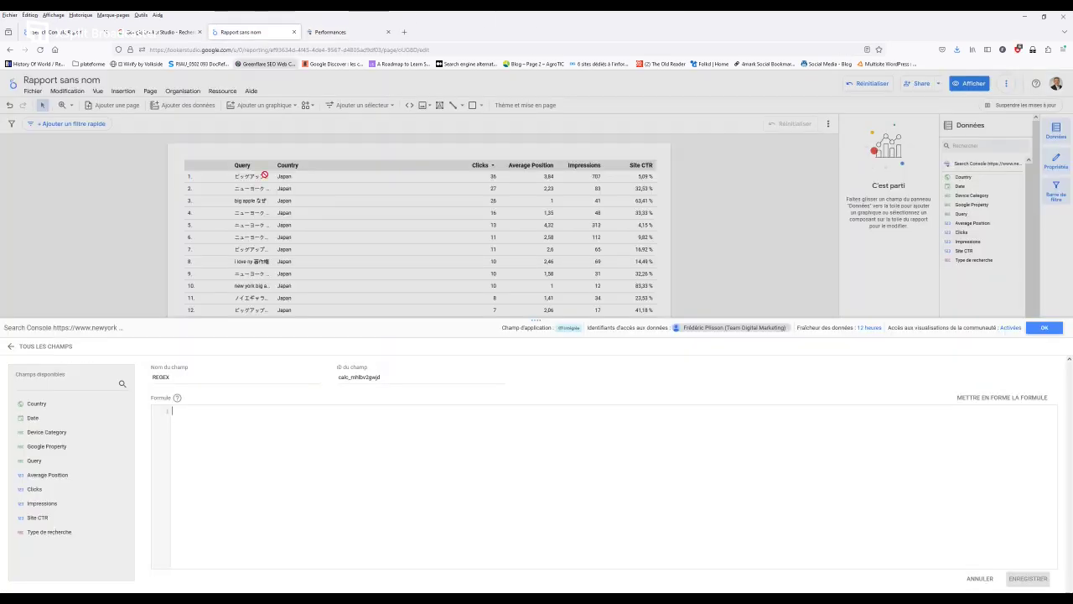
left_click(252, 32)
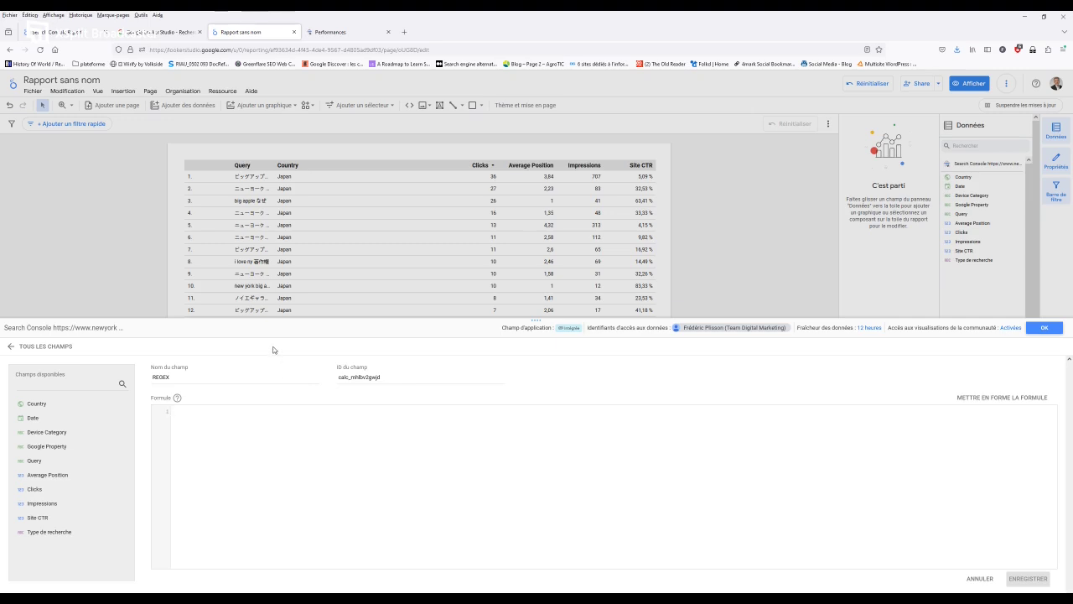
left_click(52, 32)
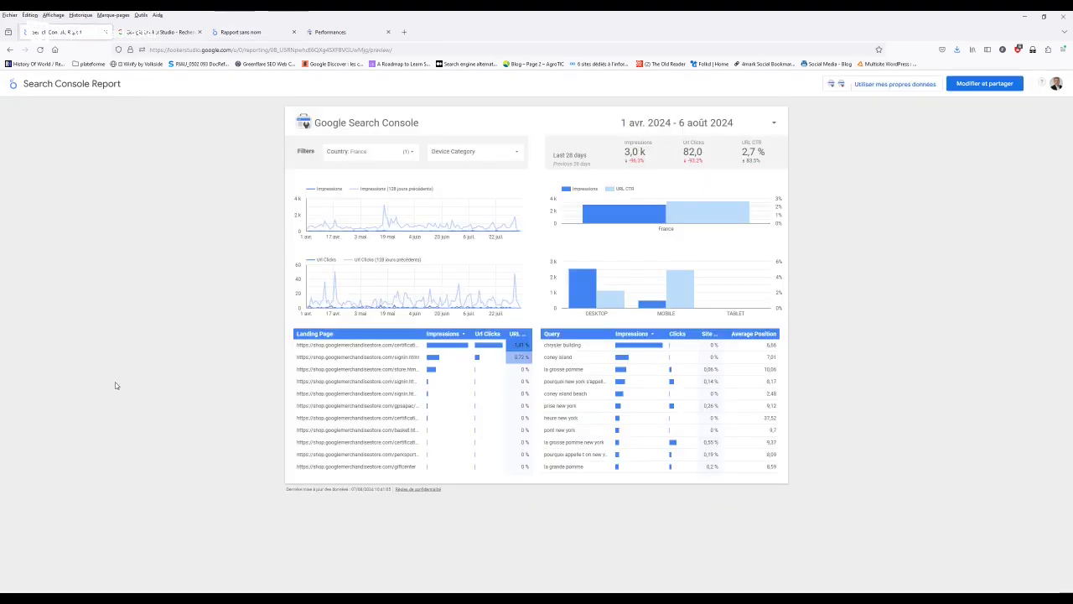